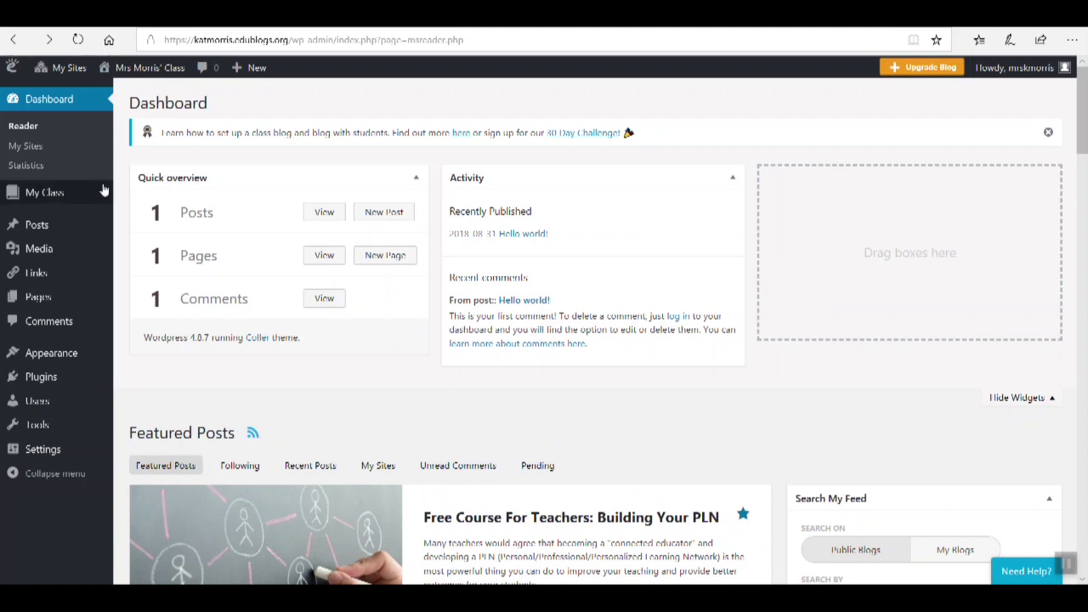
Step: Start a new class from My Class and enable 'This is a class blog'
mouse_move(70, 197)
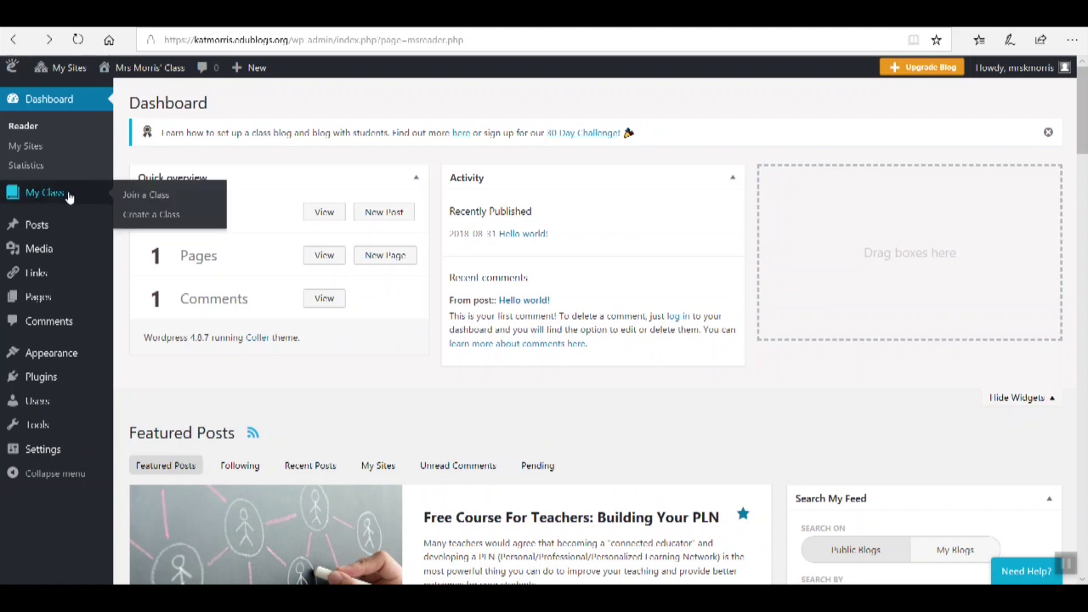
left_click(148, 218)
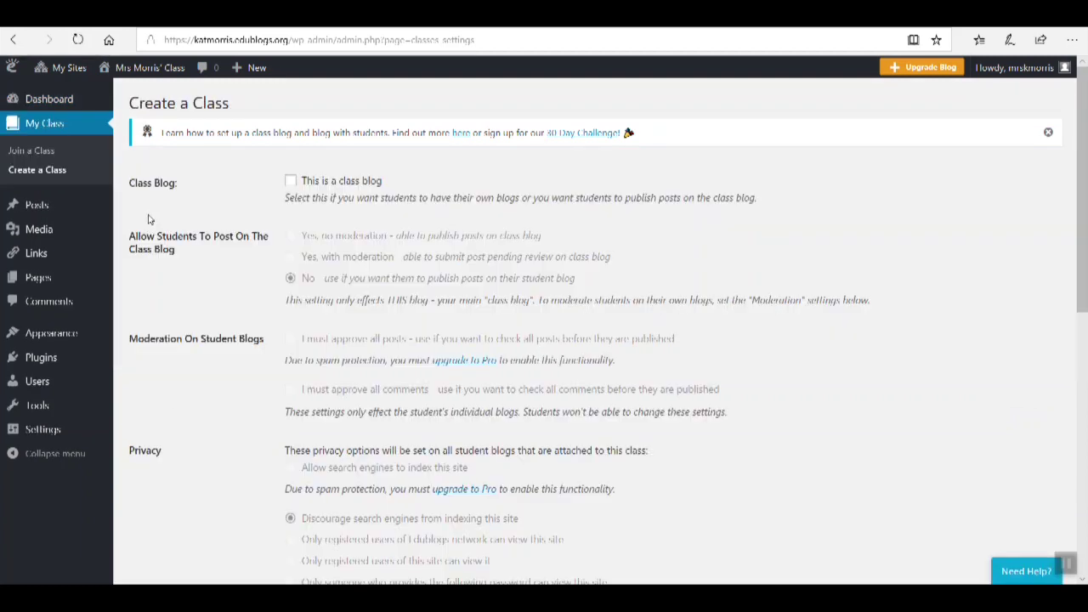
left_click(290, 182)
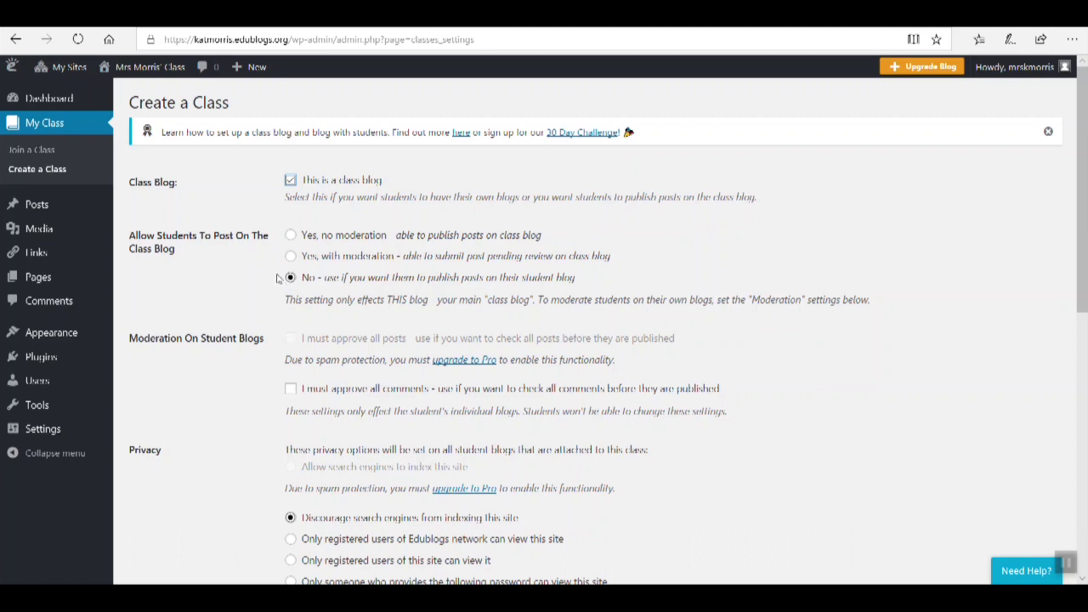
scroll(276, 276, "down", 1)
scroll(276, 276, "down", 1)
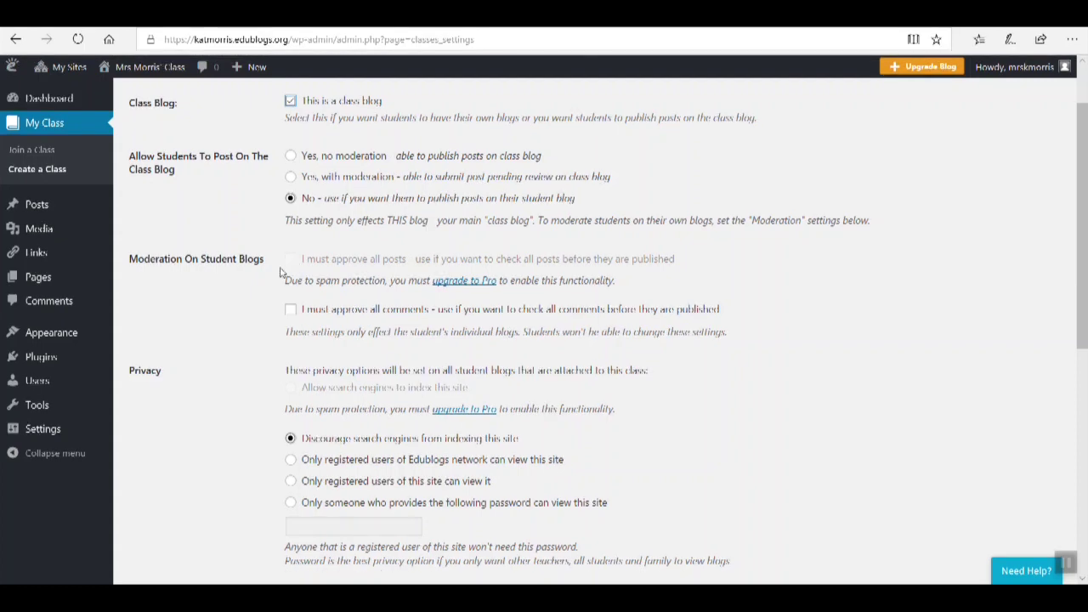
scroll(256, 364, "down", 1)
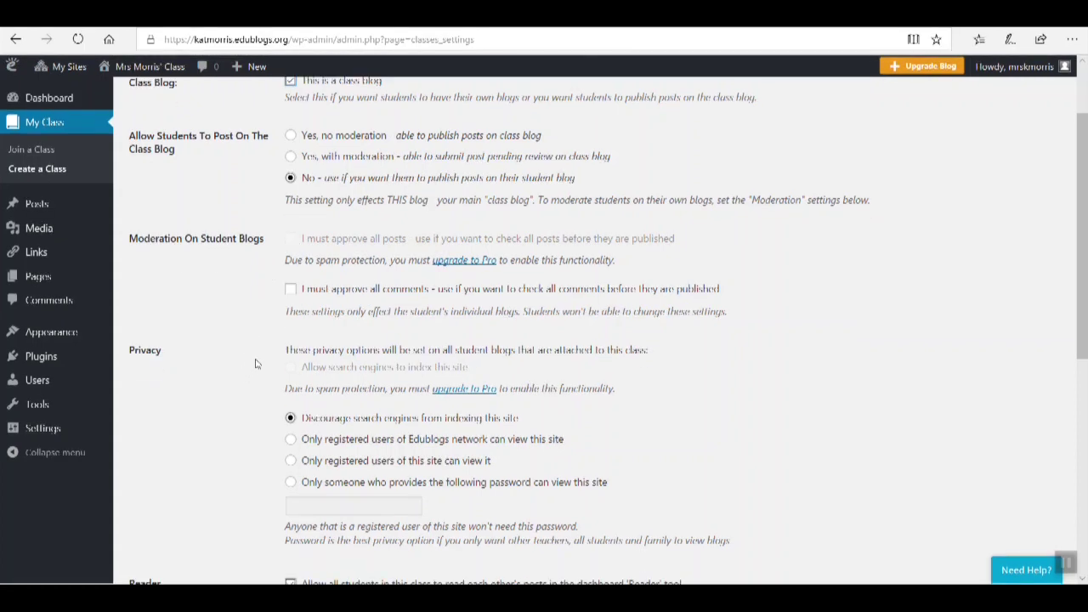
scroll(256, 364, "down", 3)
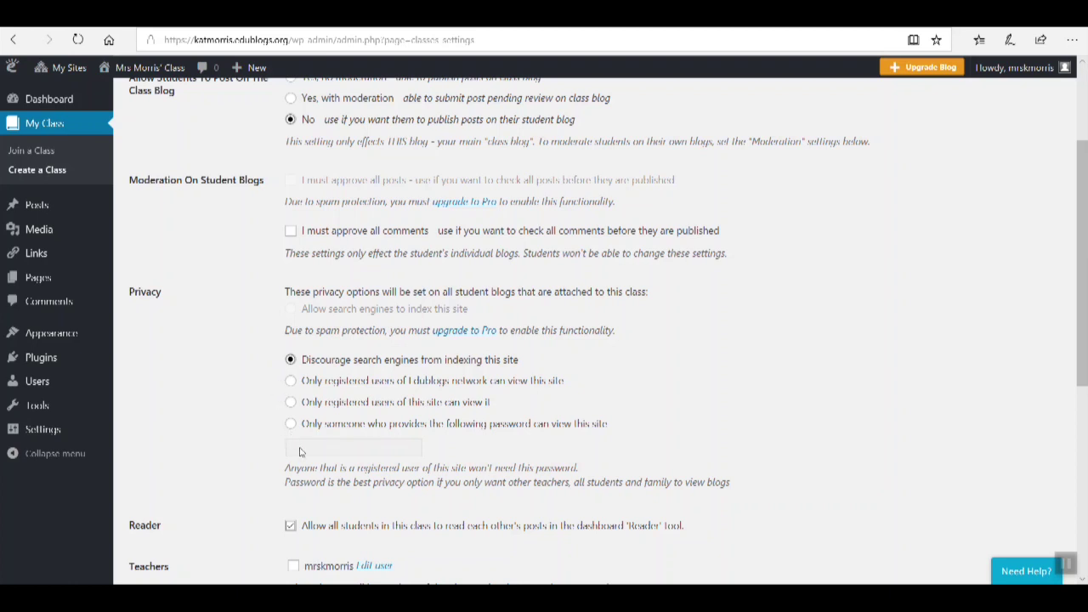
scroll(303, 455, "down", 1)
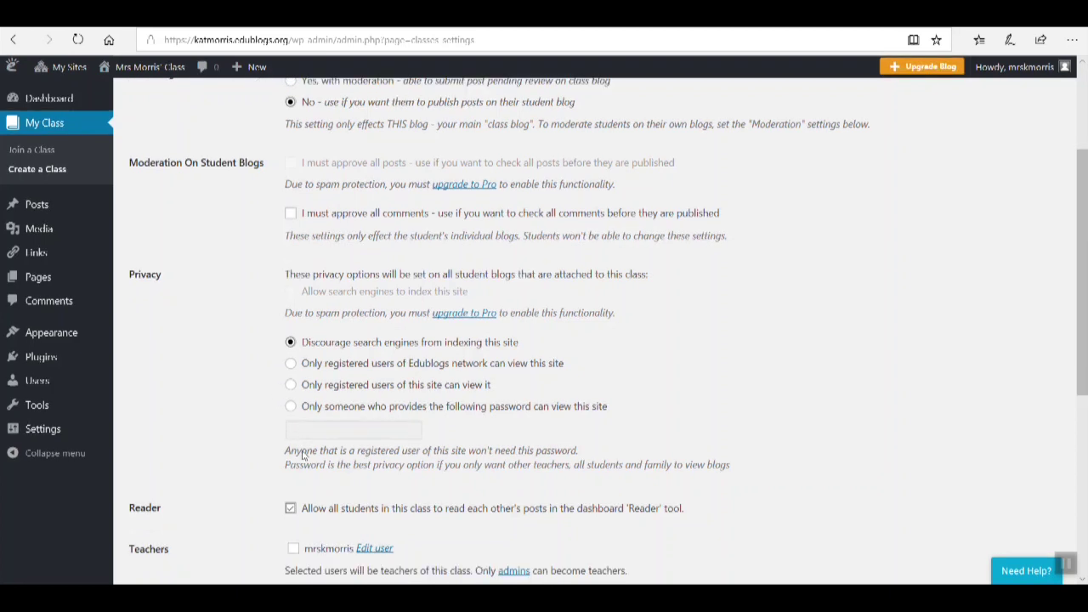
scroll(303, 455, "down", 3)
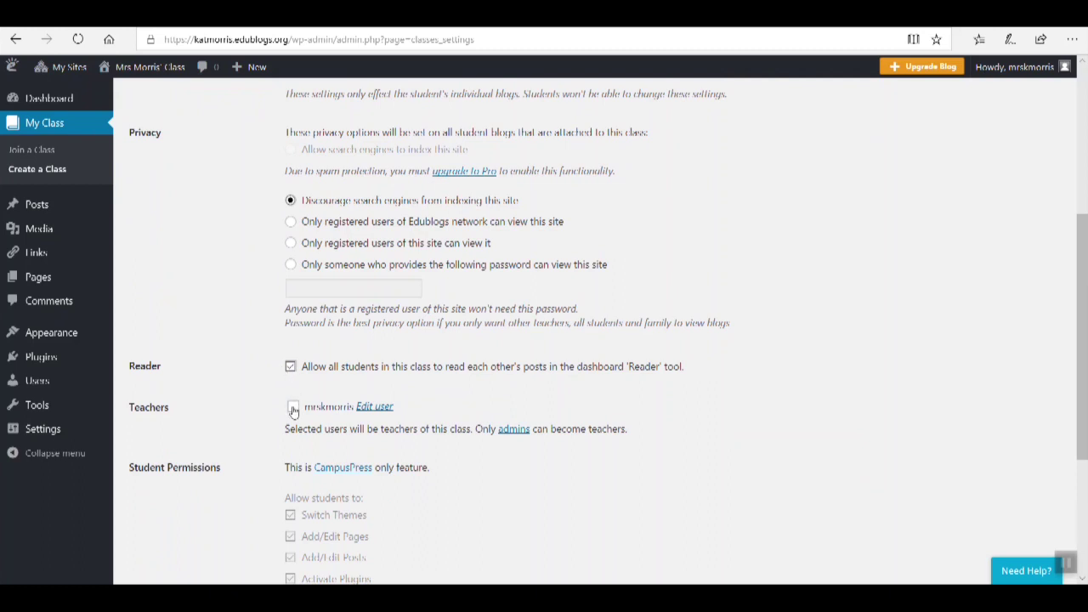
Step: Add the blog owner as a class teacher and save the new class settings
left_click(293, 408)
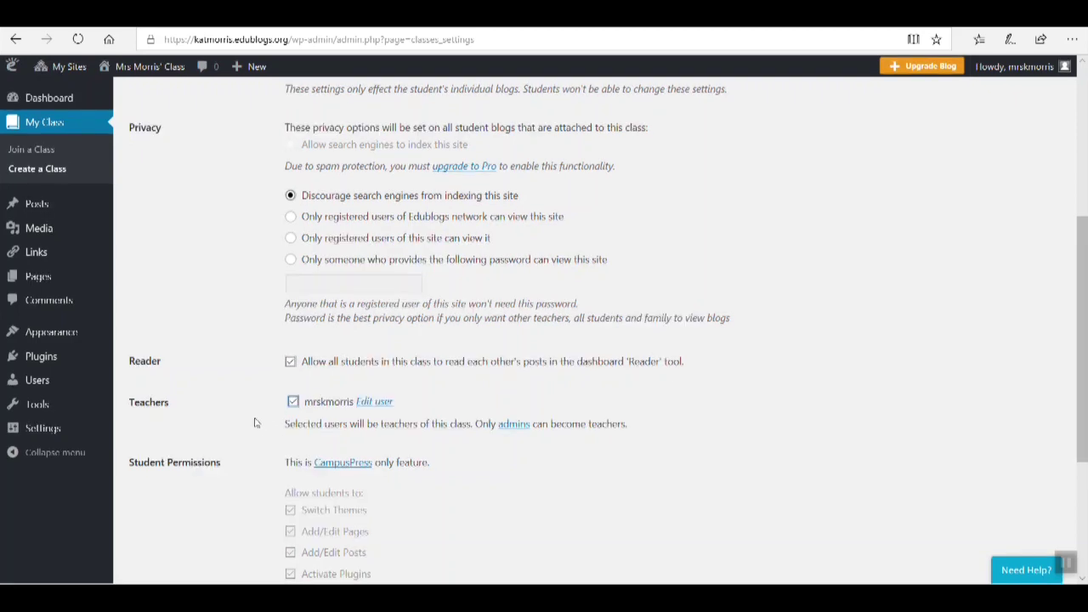
scroll(255, 422, "down", 5)
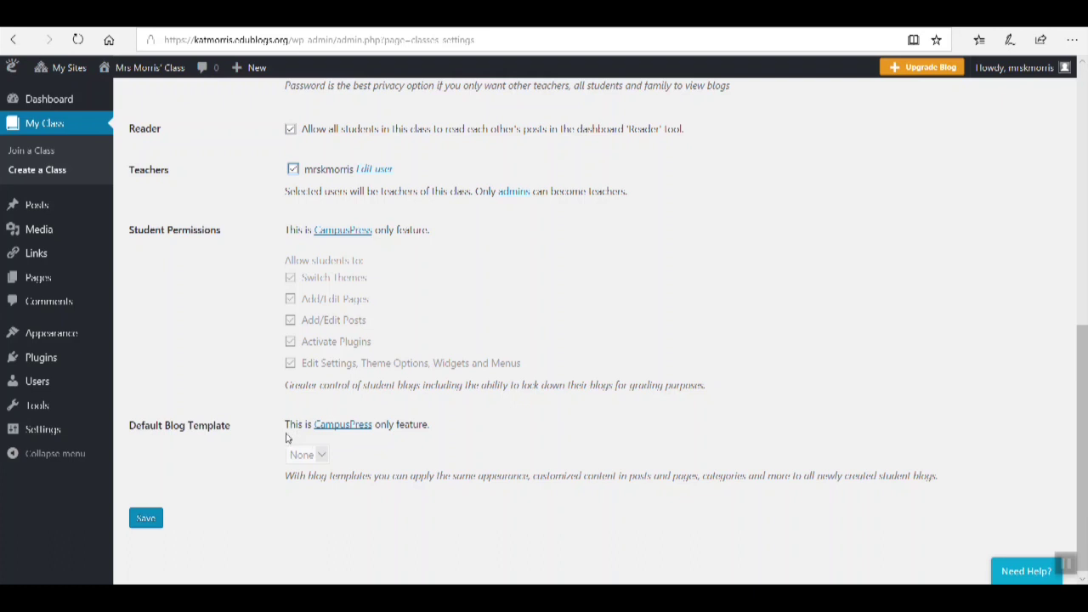
left_click(148, 519)
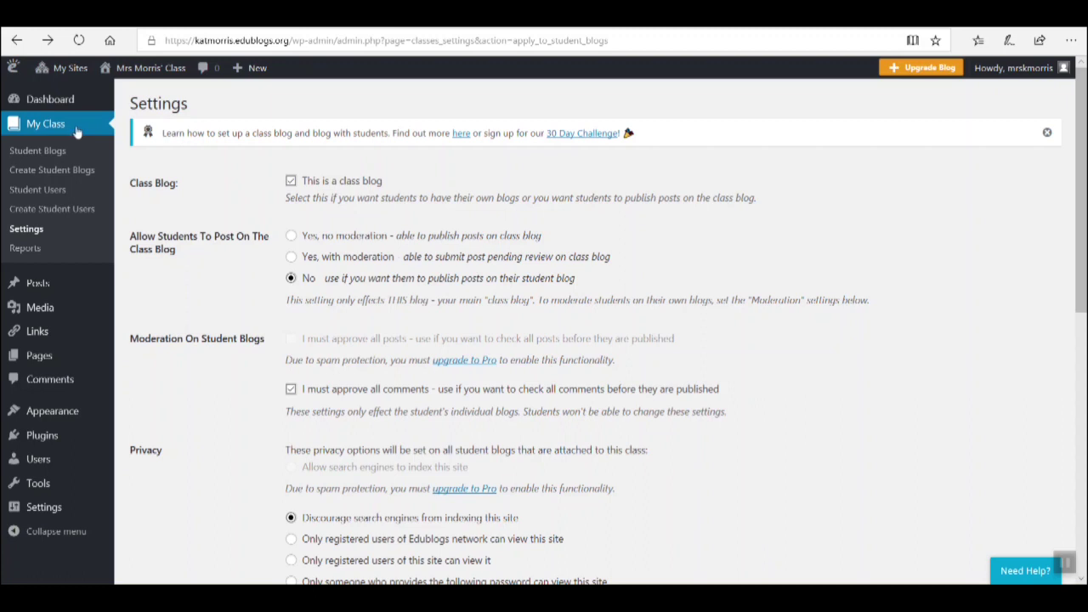
Step: Add a new student blog form and enter the student's username and password
left_click(77, 174)
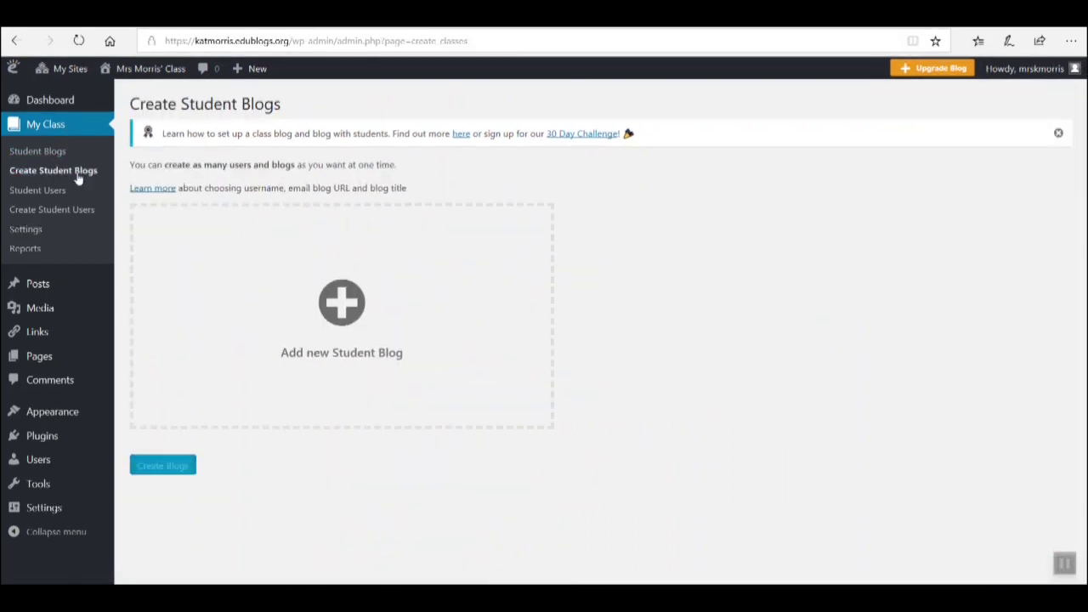
left_click(332, 301)
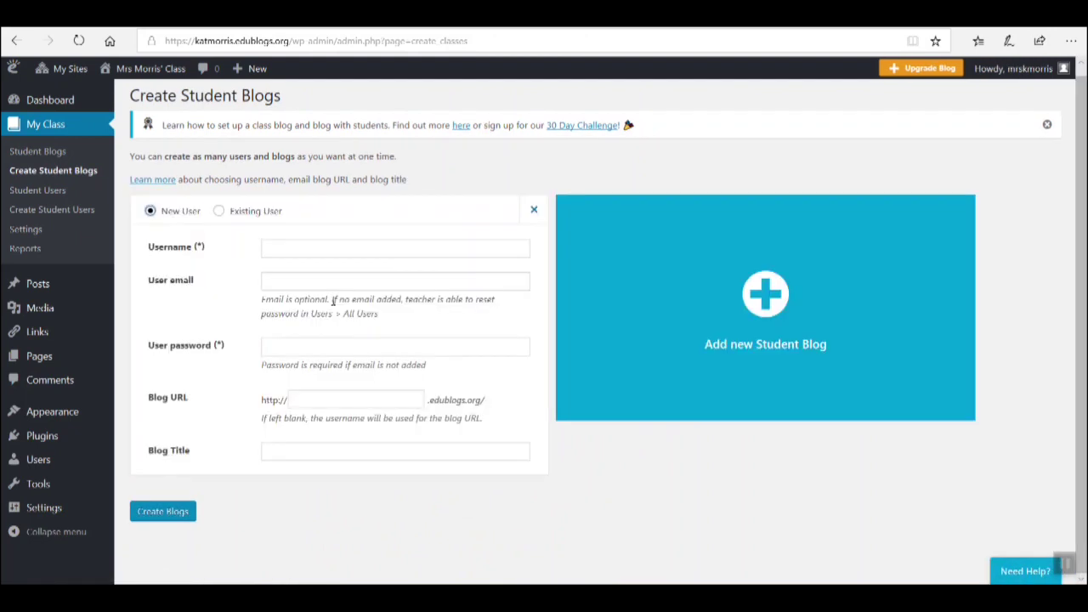
left_click(292, 250)
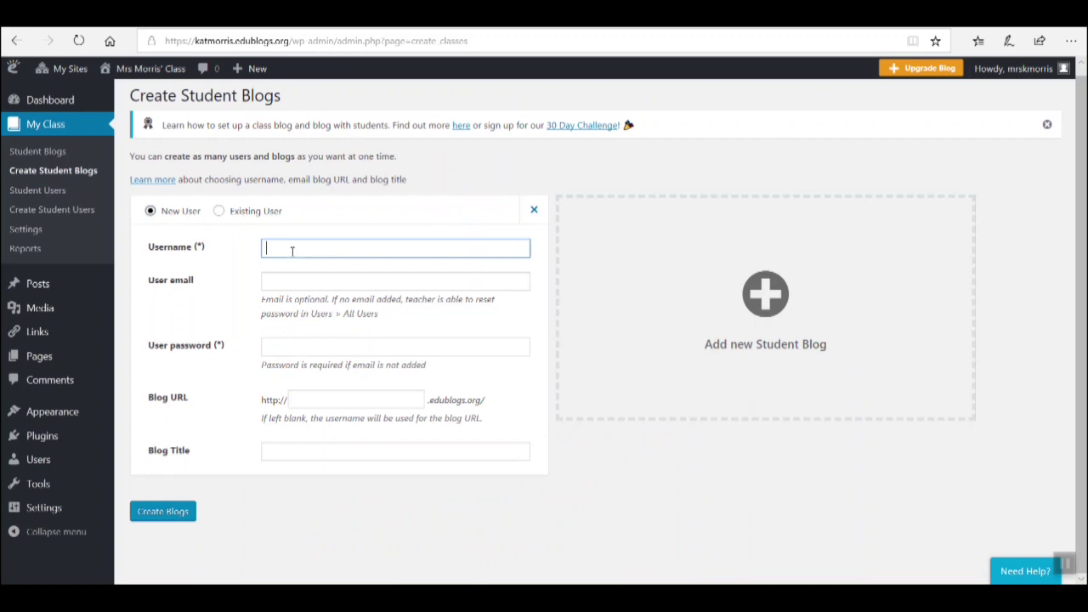
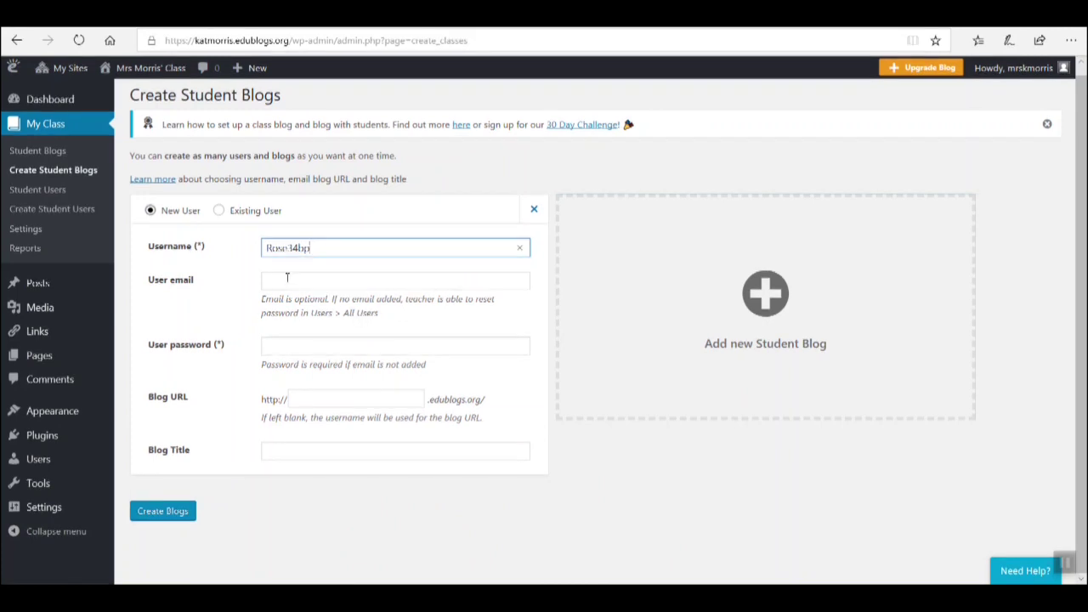
left_click(267, 347)
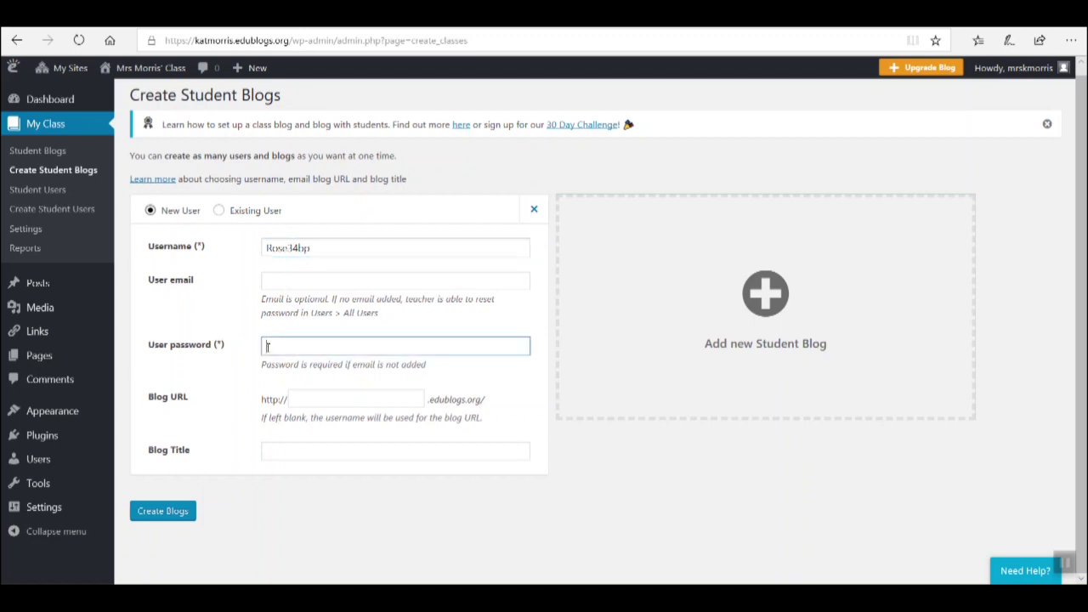
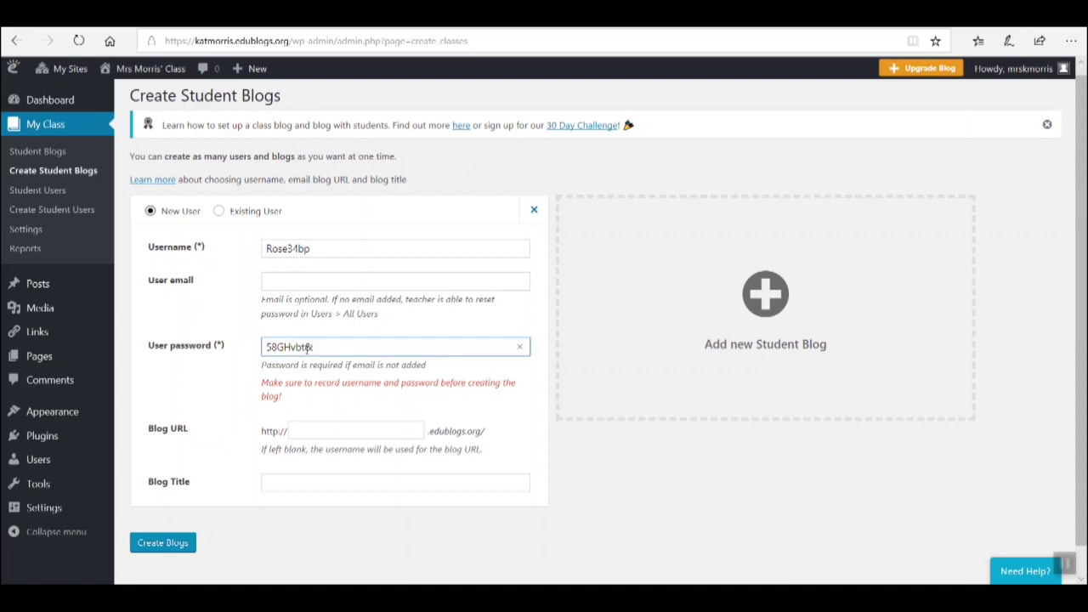
Step: Enter a blog address matching the username and the title 'Rose's Blog', then create the blog
left_click(341, 435)
type("Rose")
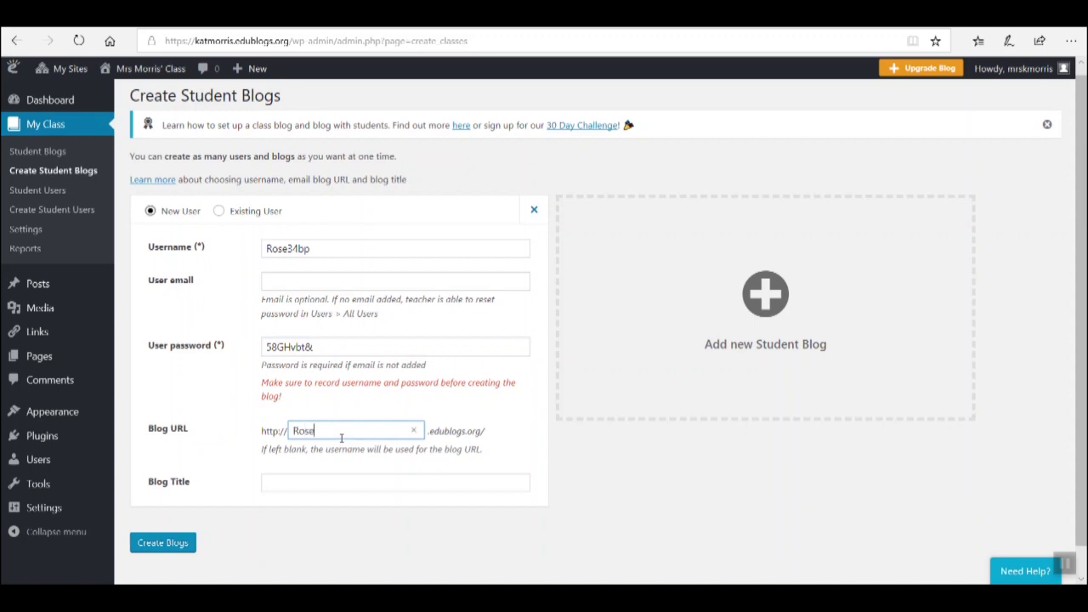
type("34bp")
left_click(332, 480)
type("Roe")
type("e's")
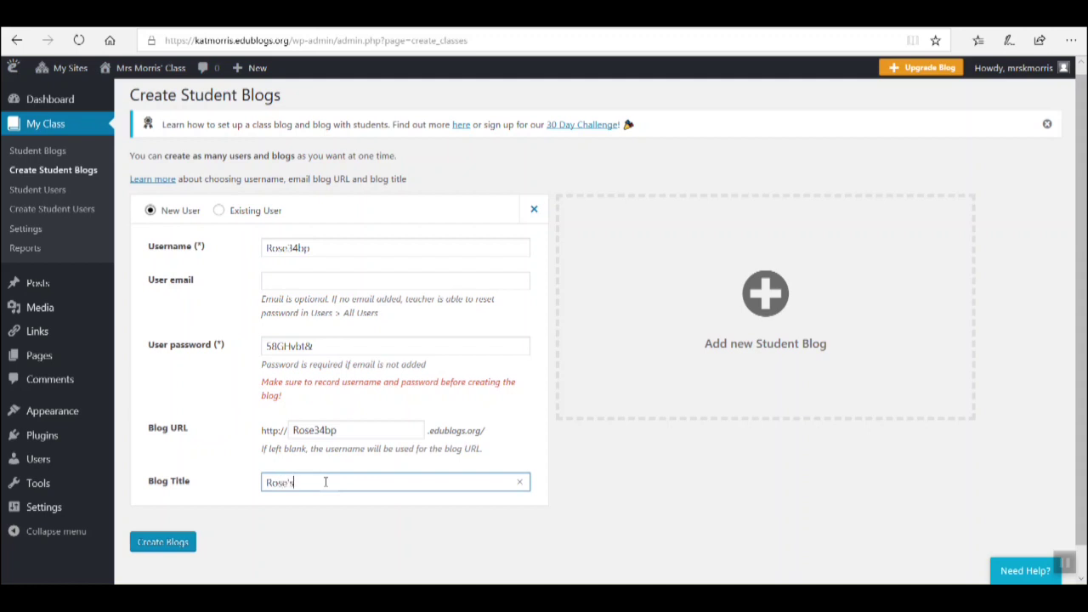
type(" Blog")
left_click(164, 542)
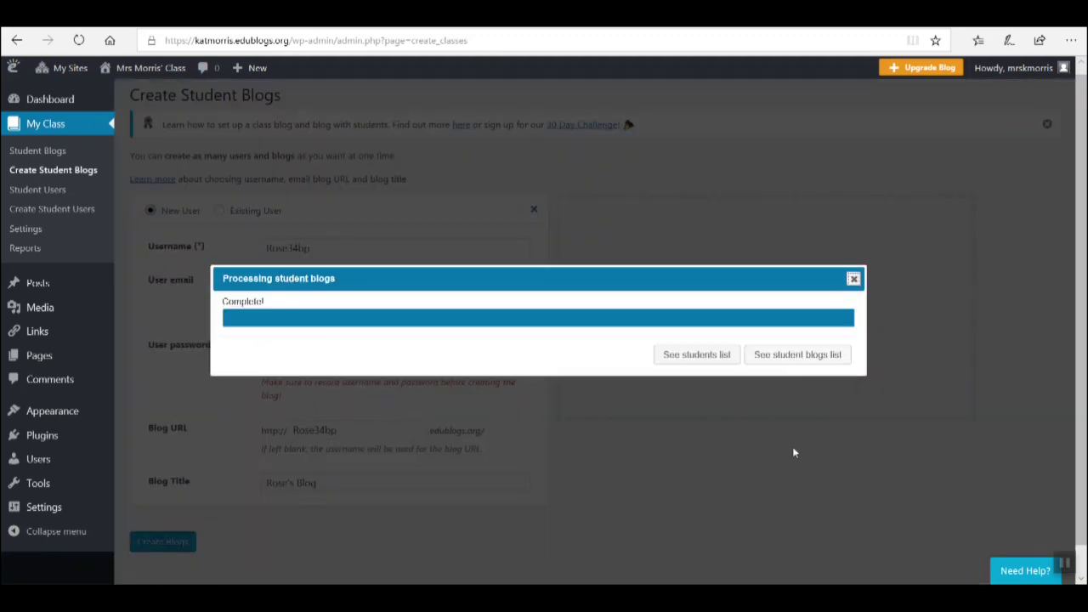
Step: Open the student blogs list once processing completes
left_click(781, 364)
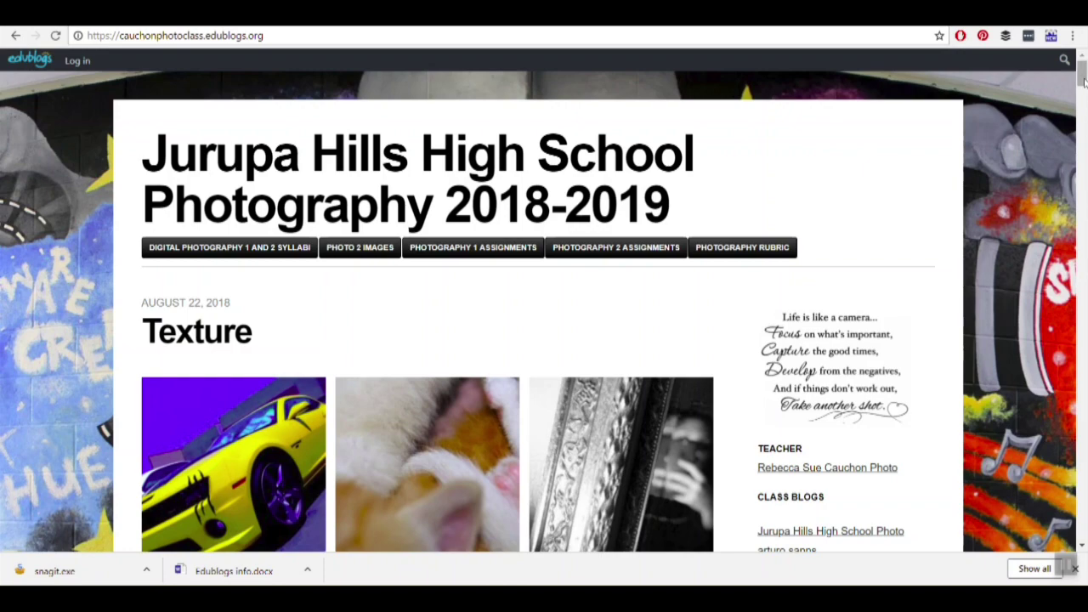
Step: Scroll the page down to bring the Class Blogs list into view
left_click_drag(1082, 81, 1083, 96)
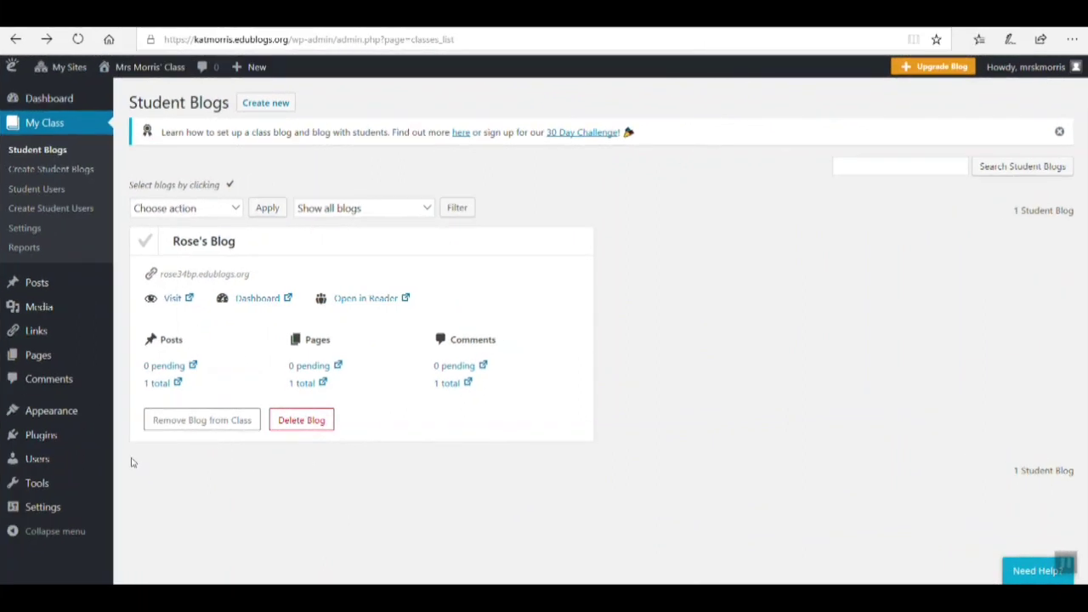
Step: Go to the class blog's Appearance > Widgets page
mouse_move(109, 472)
mouse_move(76, 414)
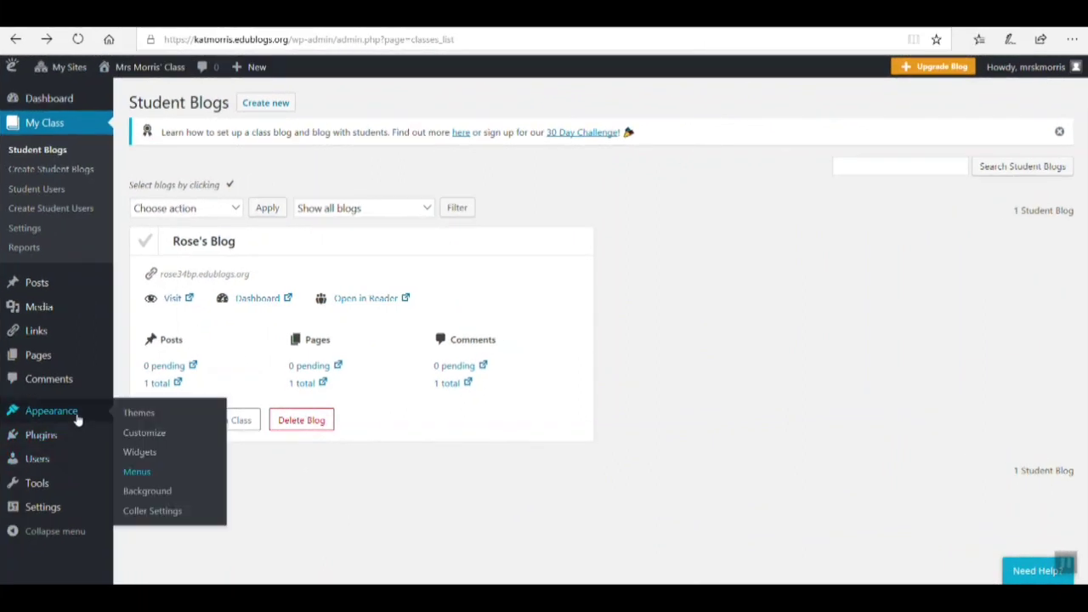
left_click(167, 456)
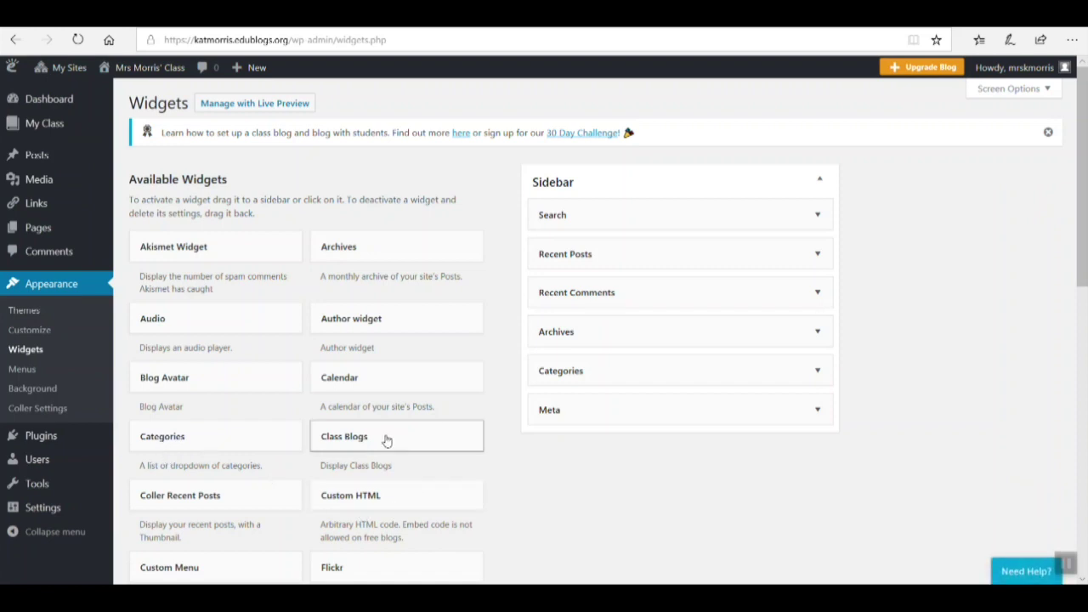
Step: Add the Class Blogs widget to the Sidebar and save its settings
left_click_drag(386, 441, 609, 246)
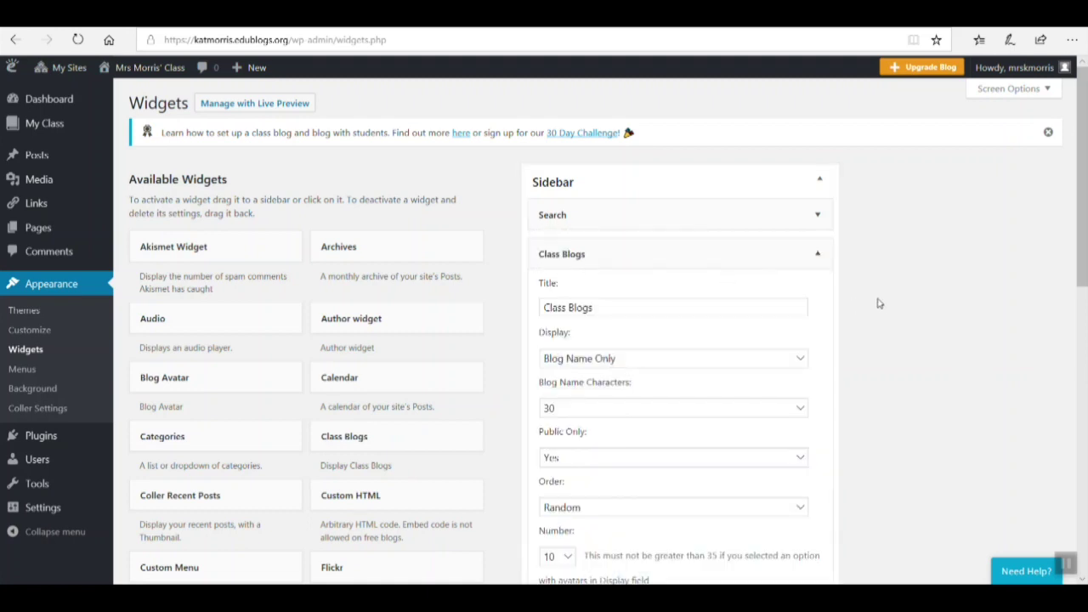
scroll(879, 303, "down", 1)
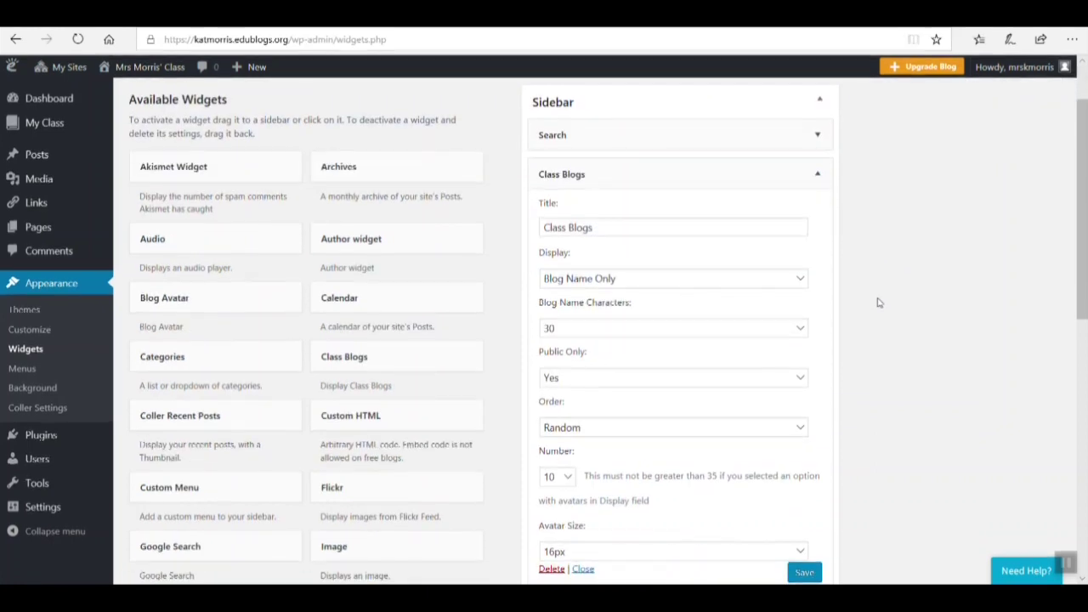
scroll(879, 304, "down", 1)
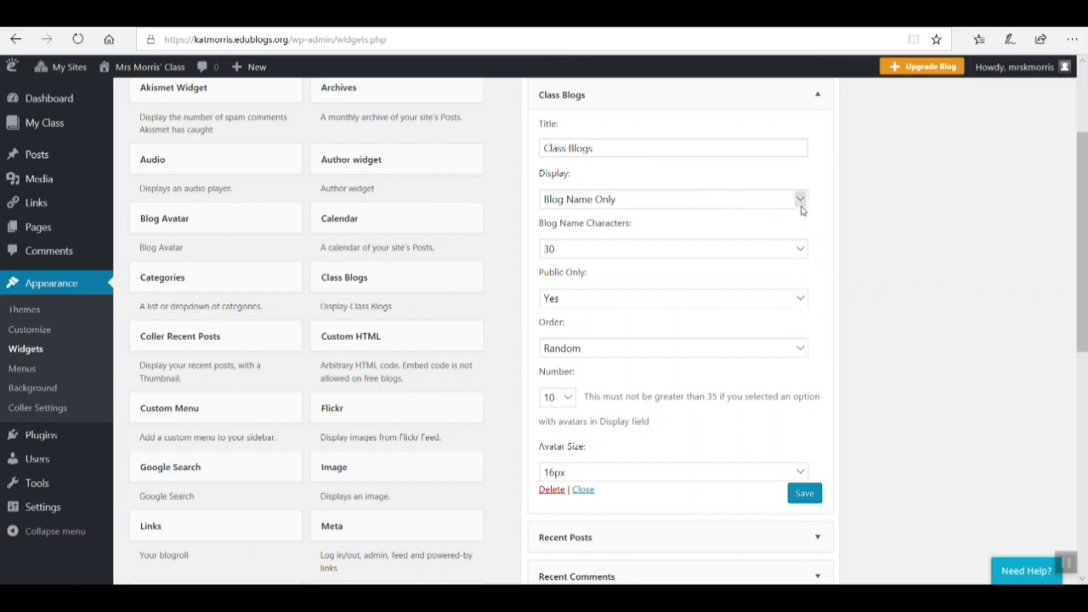
scroll(828, 382, "down", 1)
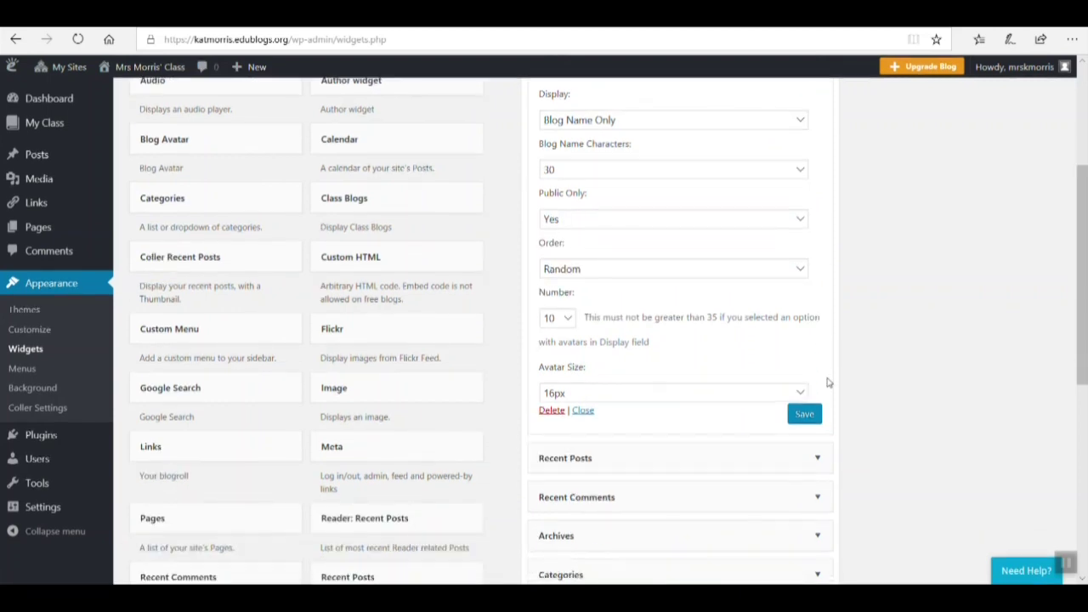
left_click(804, 415)
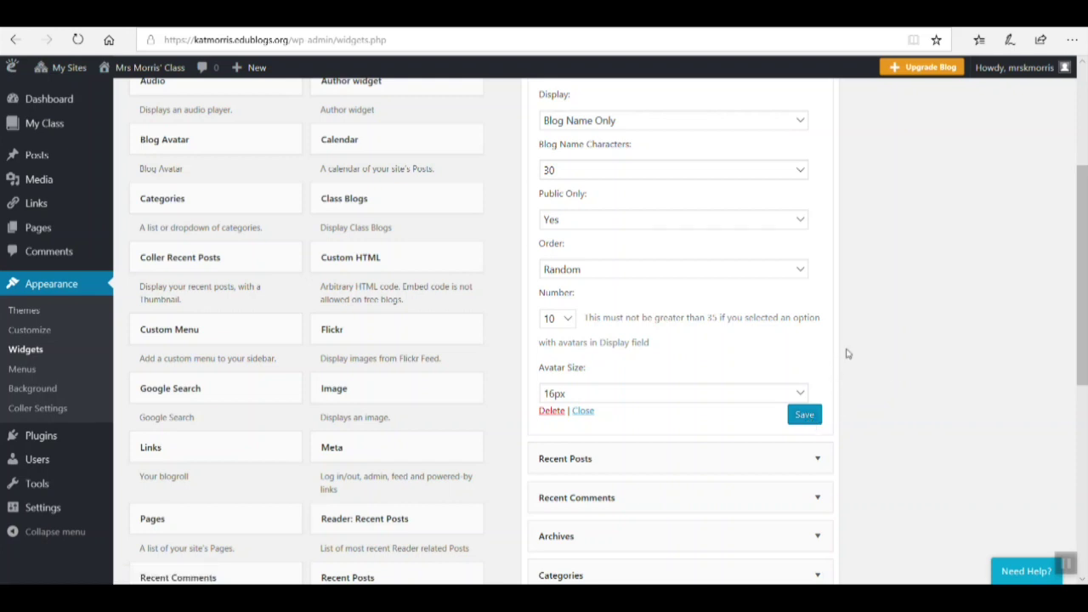
left_click(808, 416)
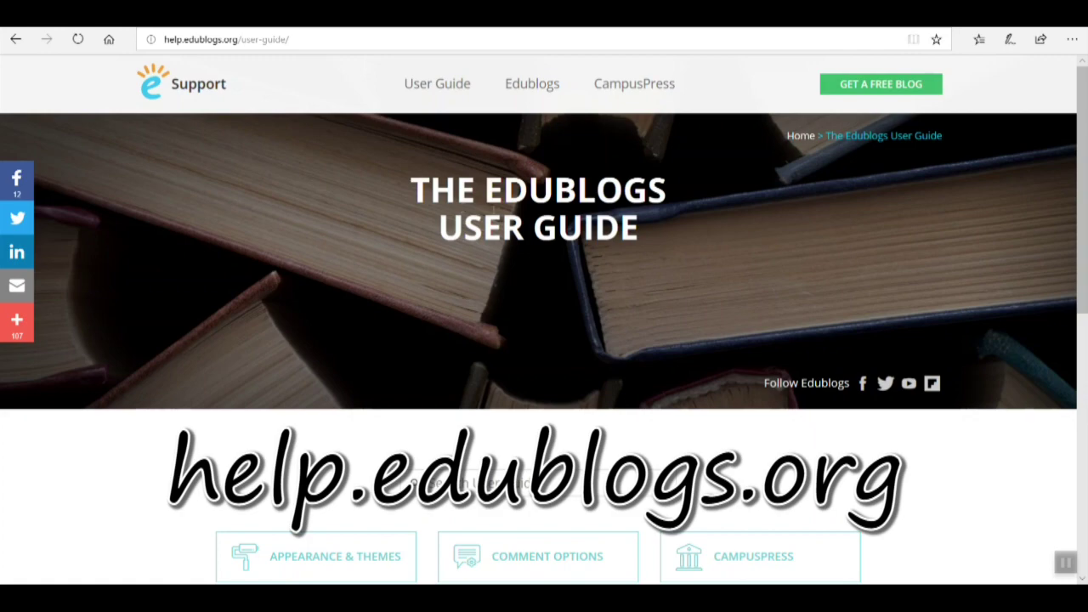
Step: Scroll down the User Guide and open the Student Blogging topic
scroll(668, 313, "down", 3)
scroll(668, 317, "down", 1)
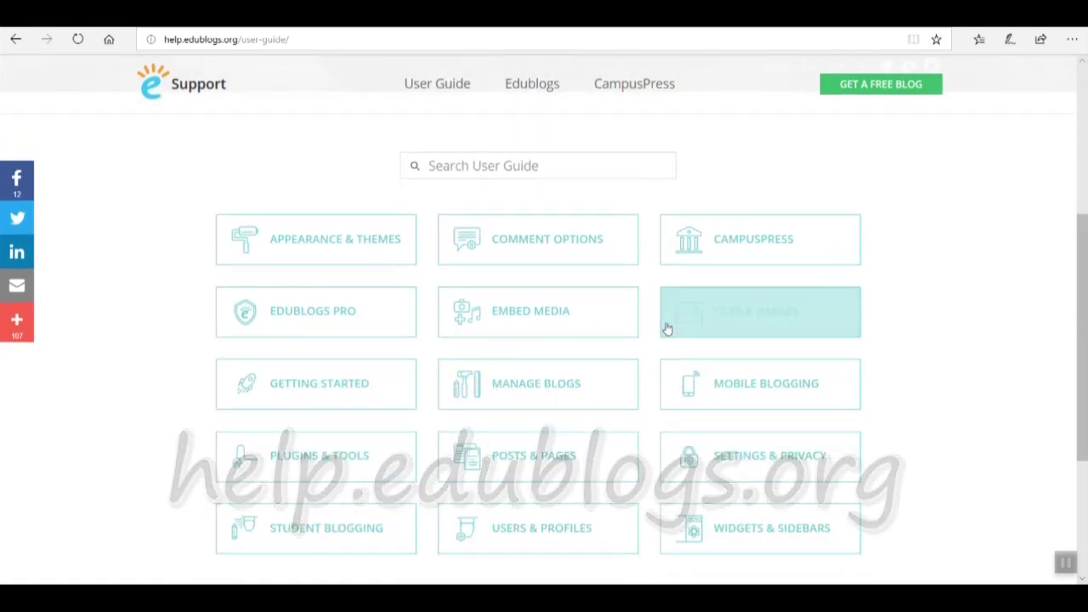
left_click(367, 546)
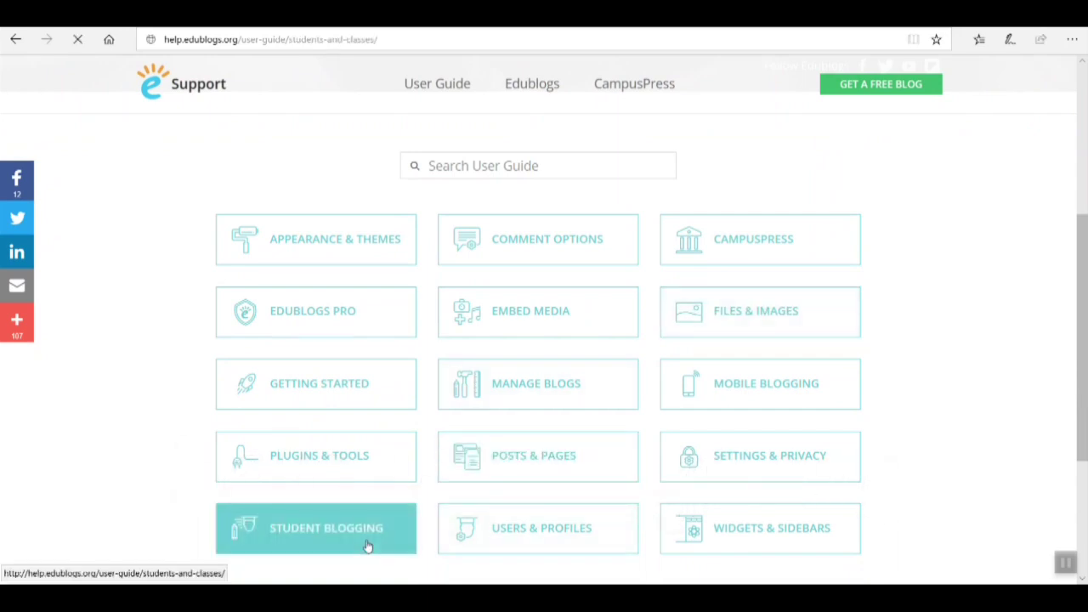